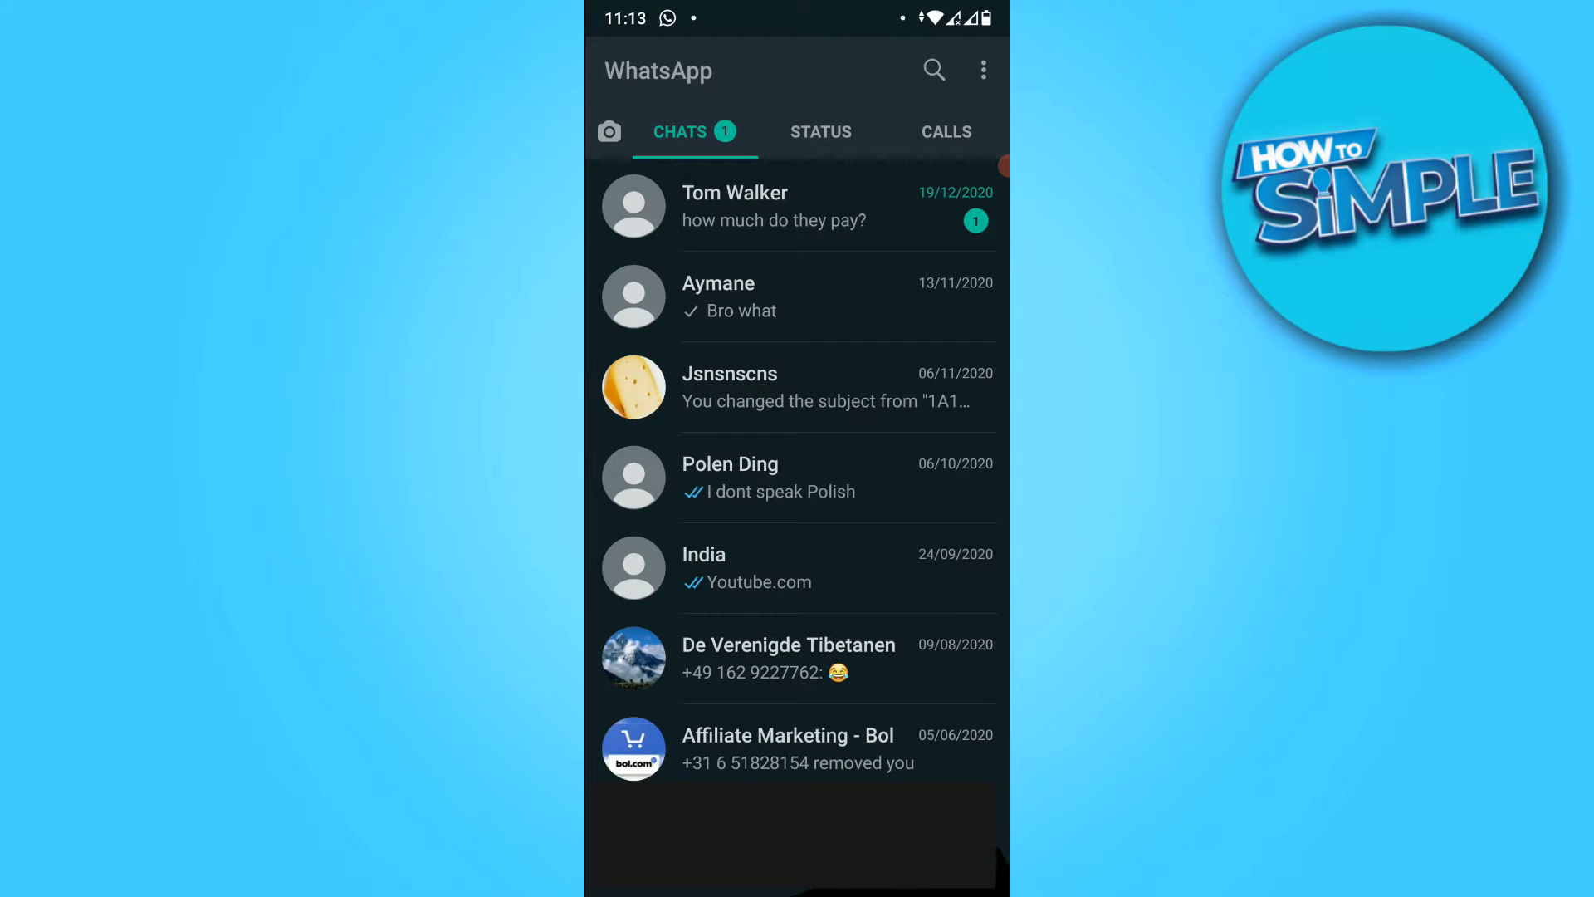
# - Leave WhatsApp's chat list for Android's recent-apps overview
pyautogui.moveTo(797, 885); pyautogui.dragTo(798, 560)
# - Return to Chrome, search 'whatsapp web' and open the whatsapp.com result
pyautogui.moveTo(698, 375); pyautogui.dragTo(947, 374)
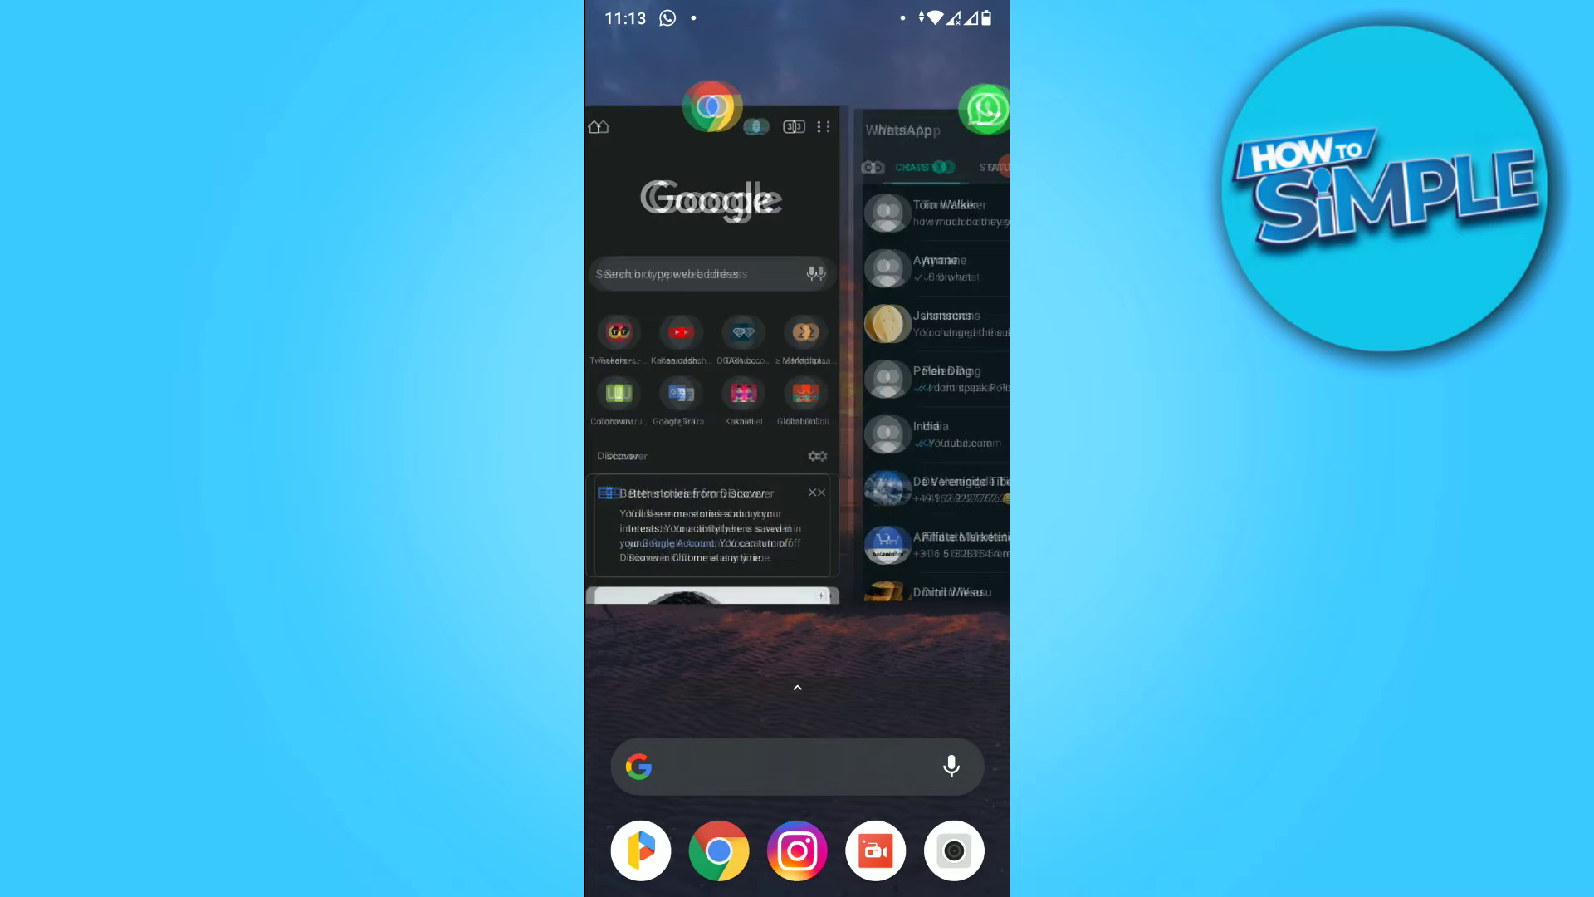
pyautogui.click(797, 349)
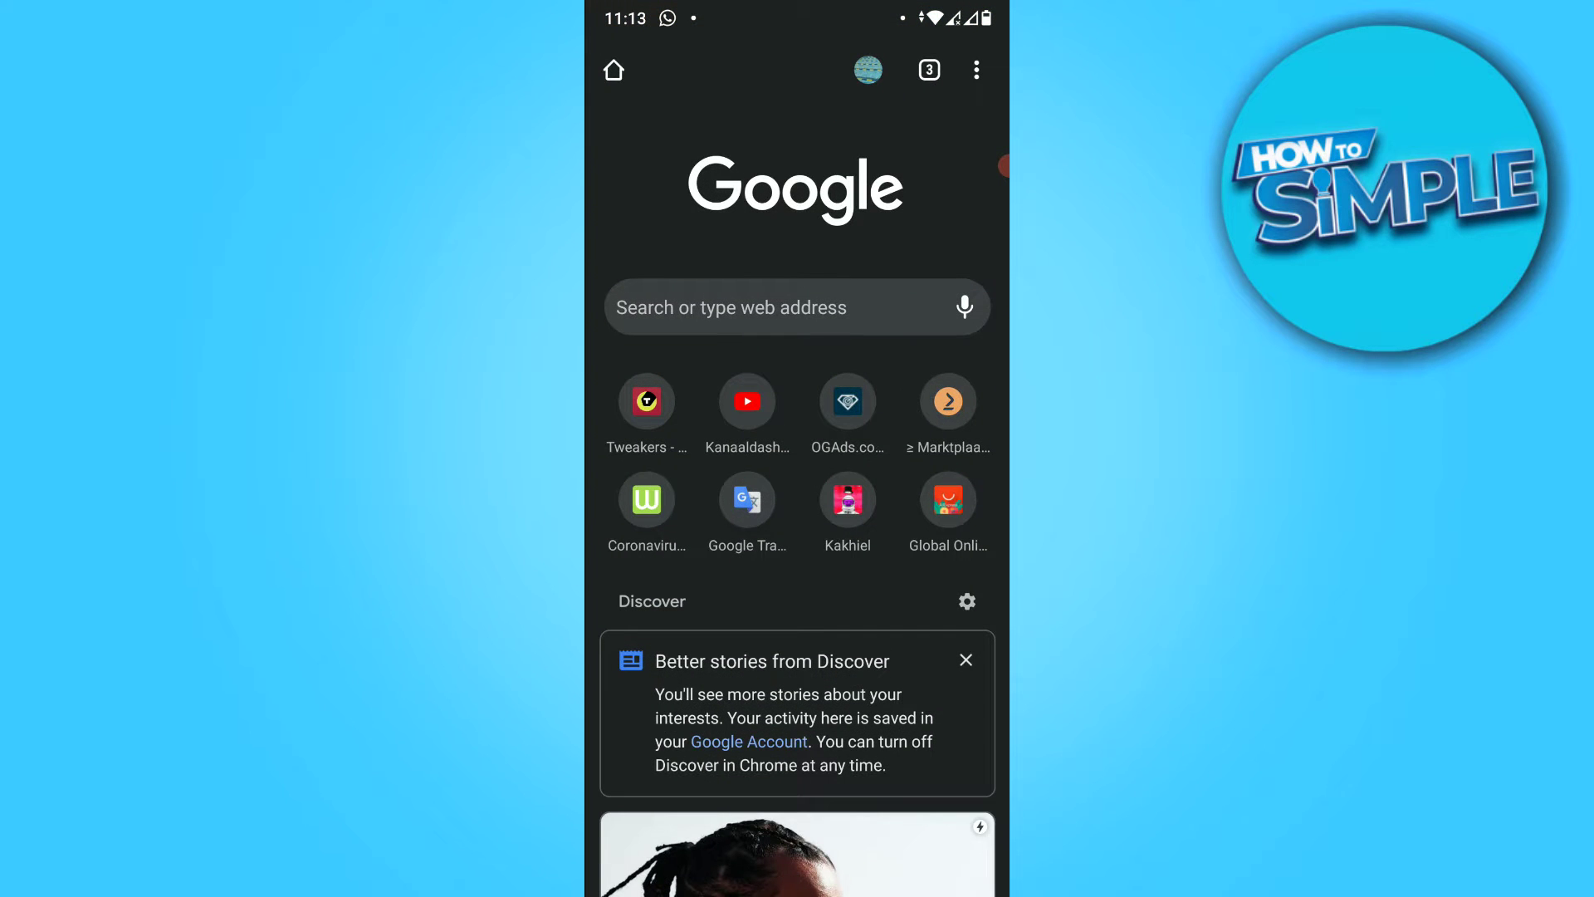
pyautogui.click(798, 307)
pyautogui.write('what')
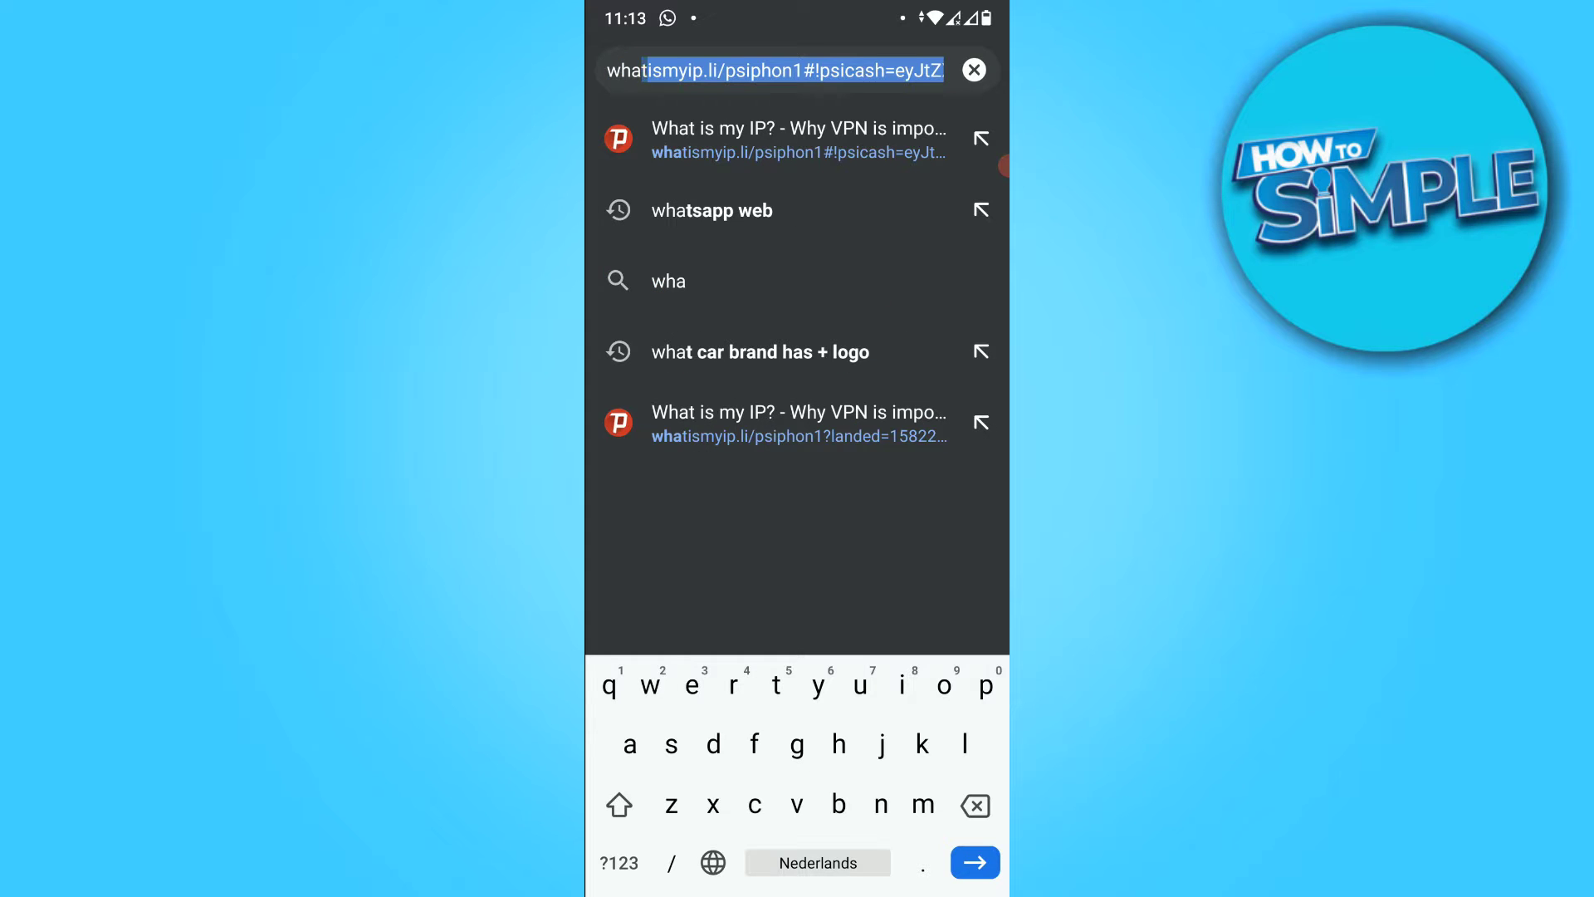
pyautogui.write('sapp')
pyautogui.click(712, 209)
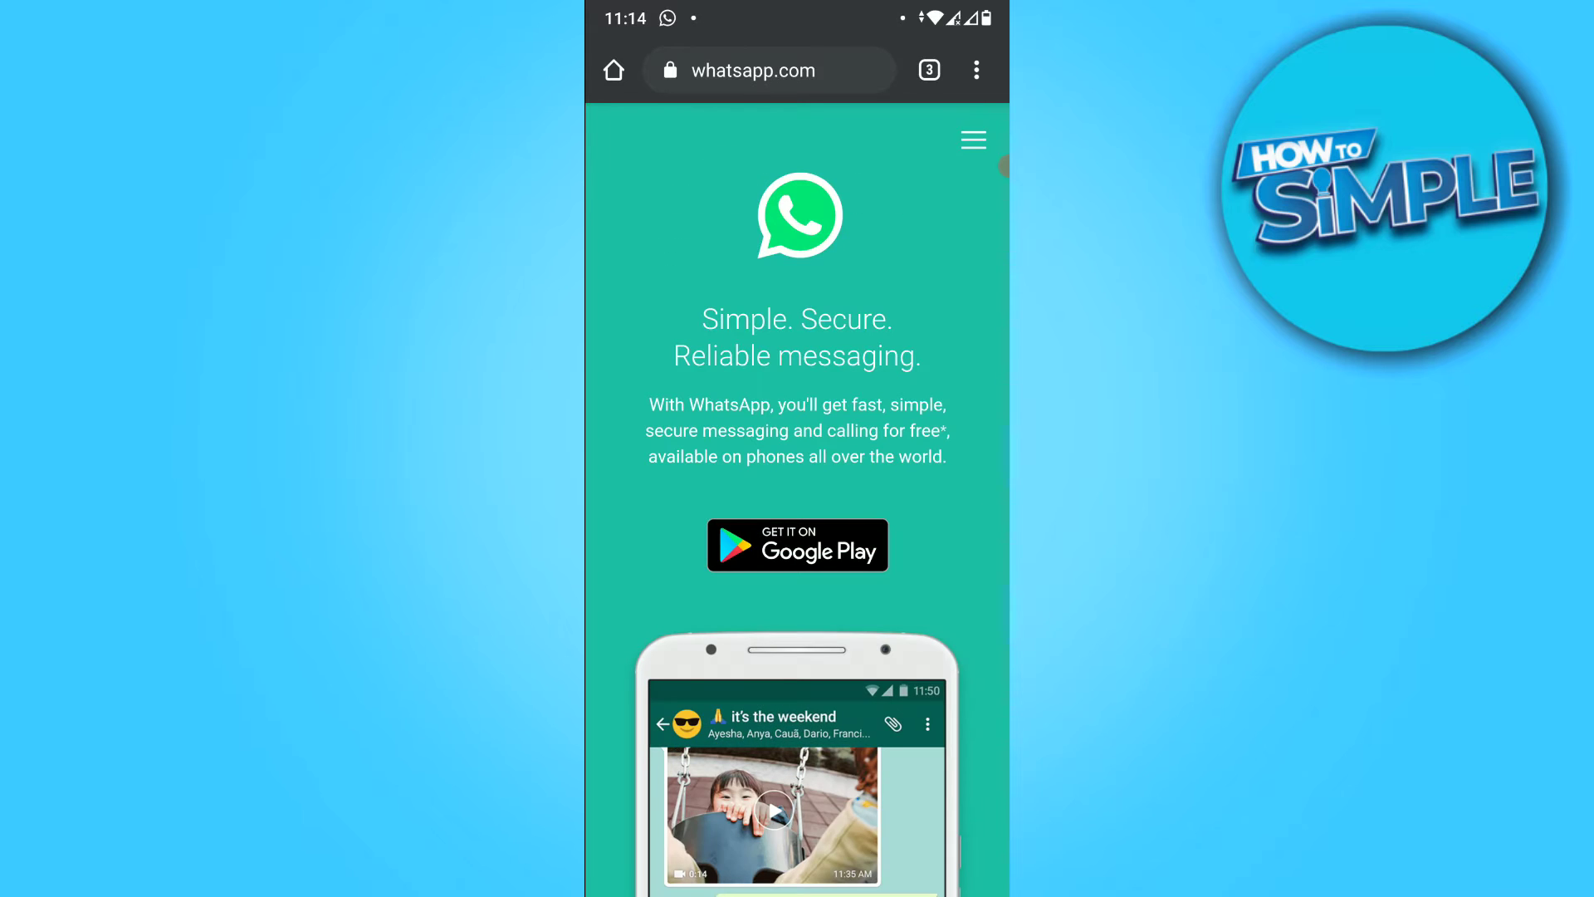
pyautogui.click(978, 70)
# - Turn on Chrome's 'Desktop site' so whatsapp.com reloads in desktop mode
pyautogui.click(967, 719)
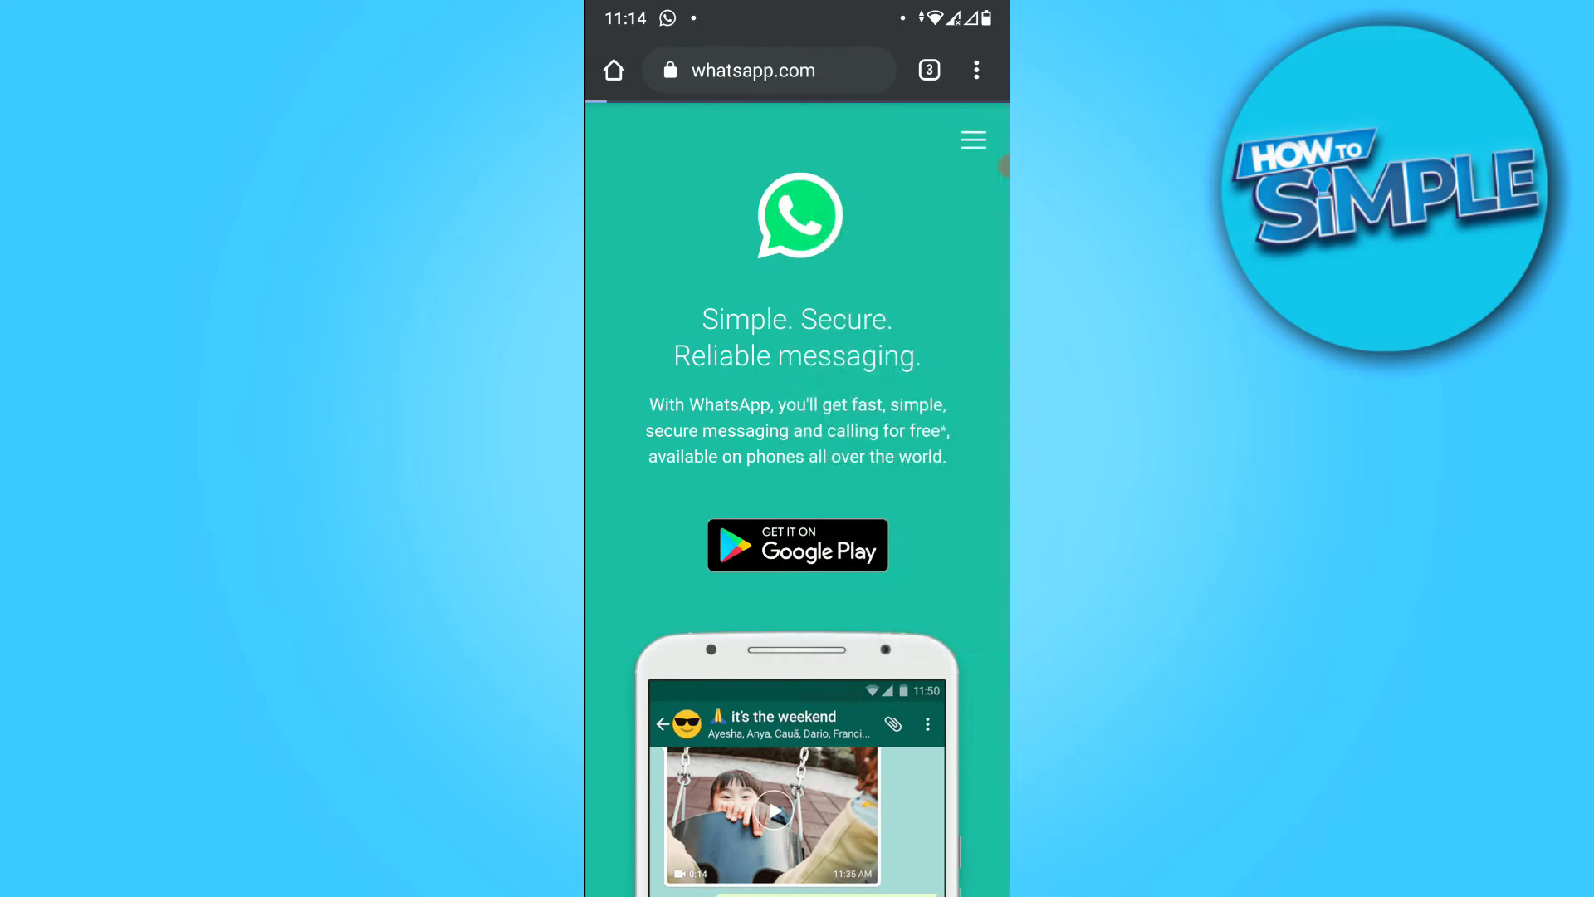